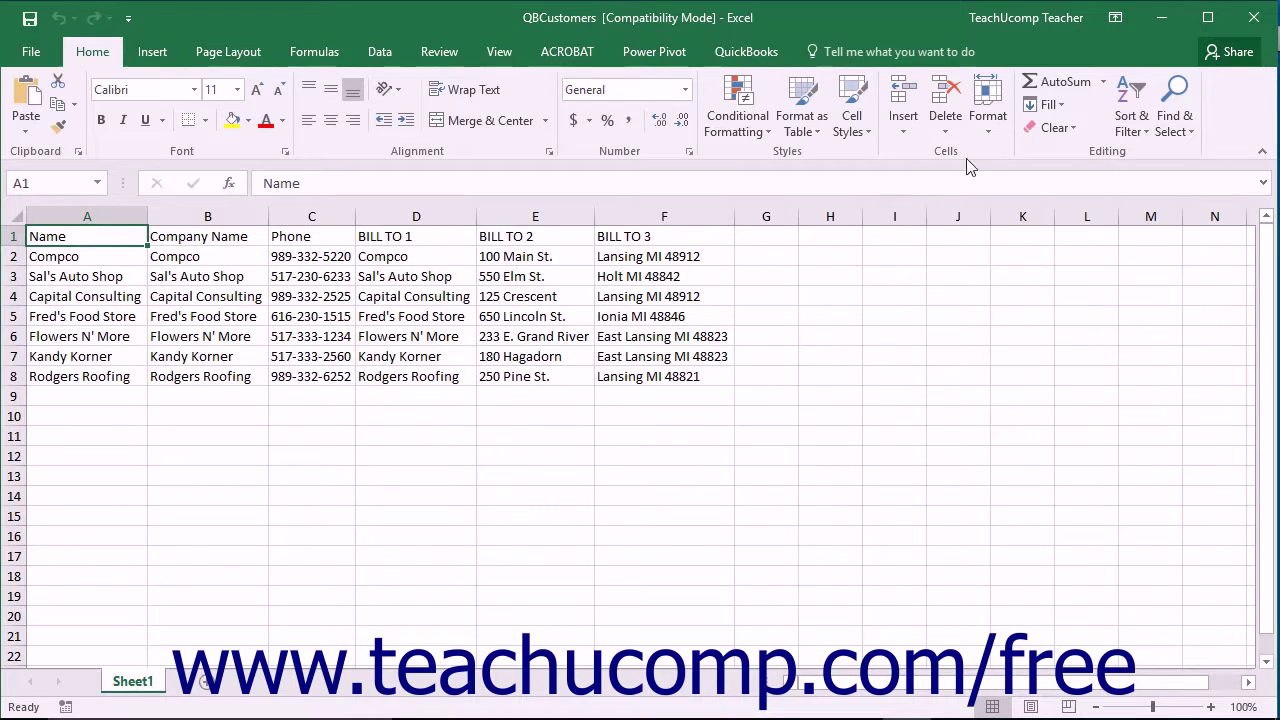
Close Excel and start an advanced import from an existing Excel file, skipping the multiple-list-entries option
click(1245, 20)
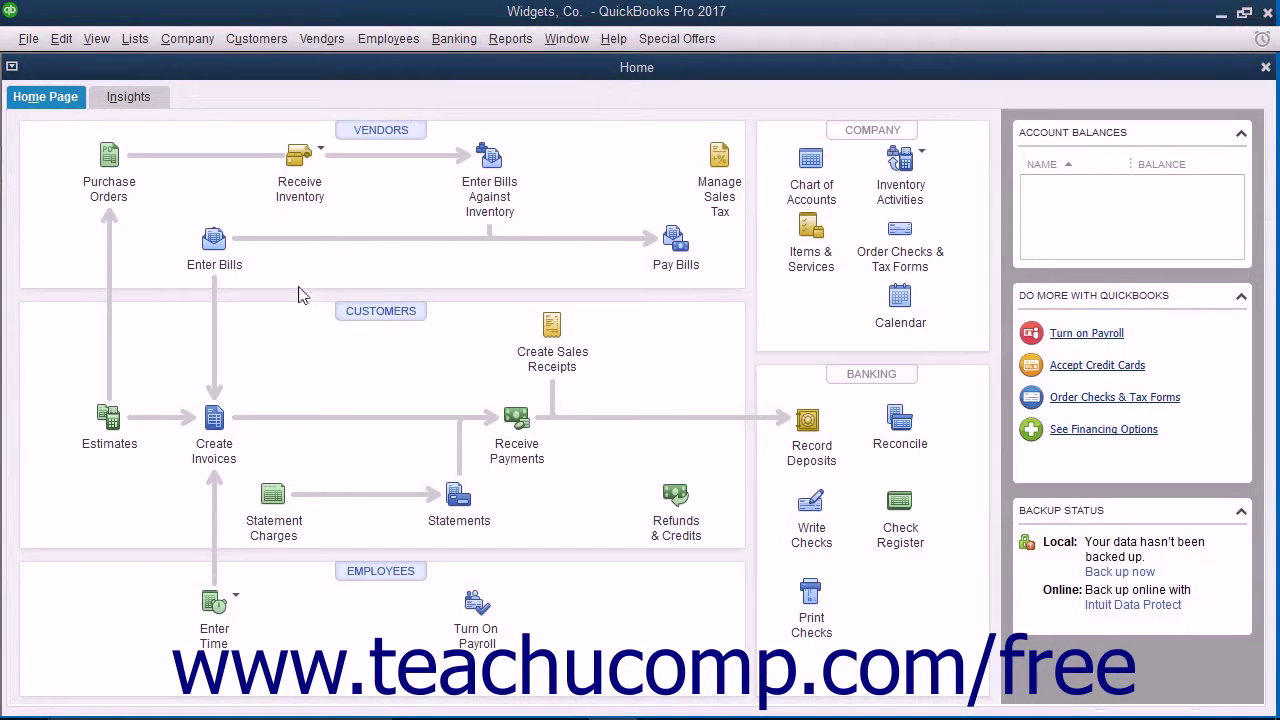
click(30, 38)
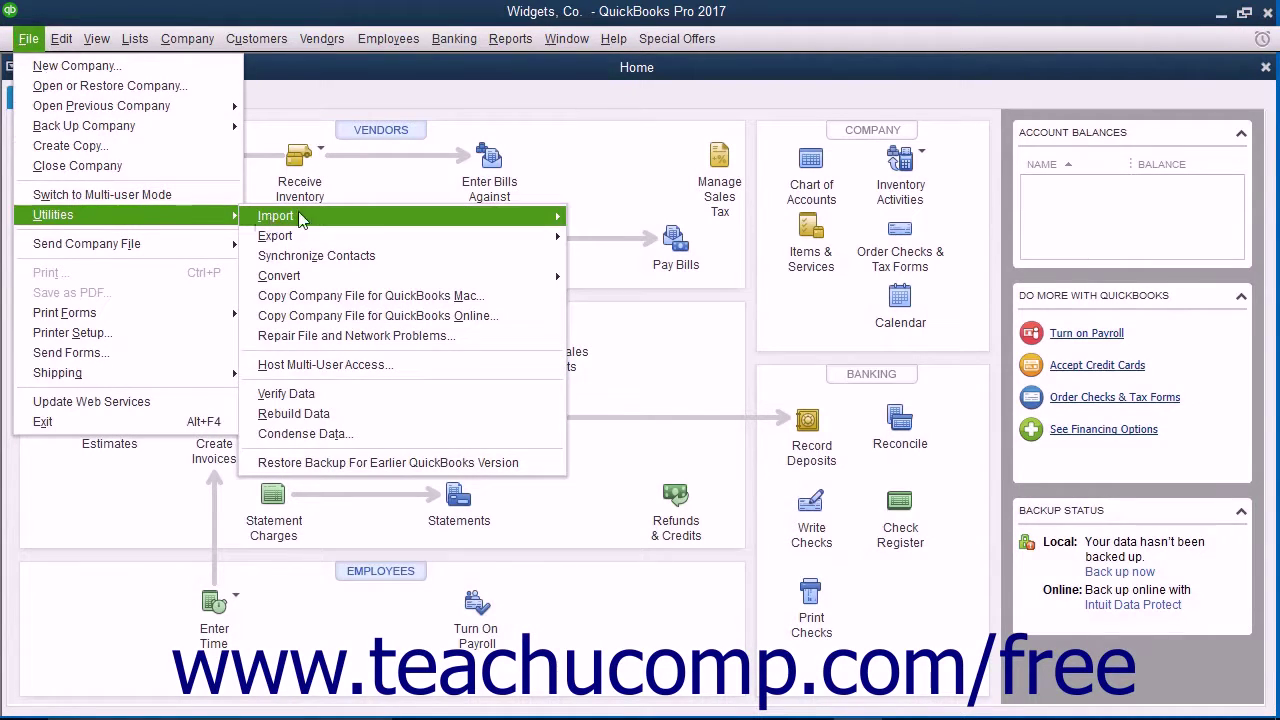
mouse_move(275, 216)
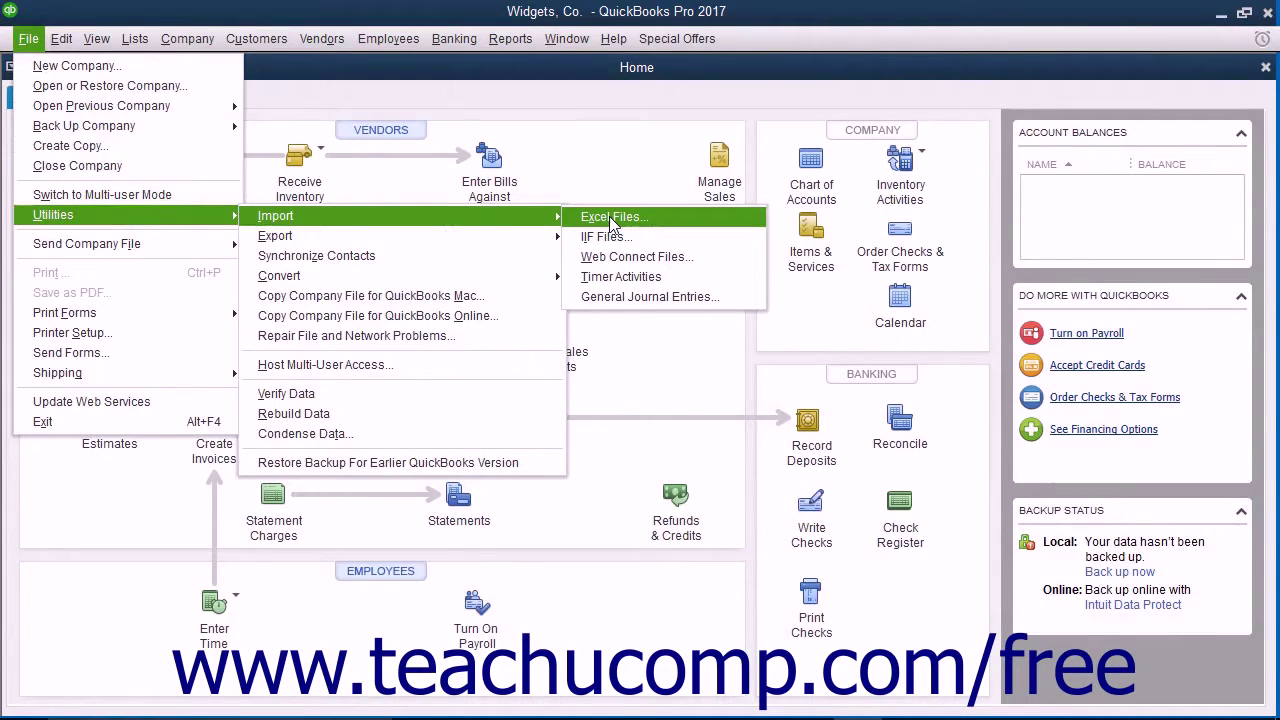
click(613, 218)
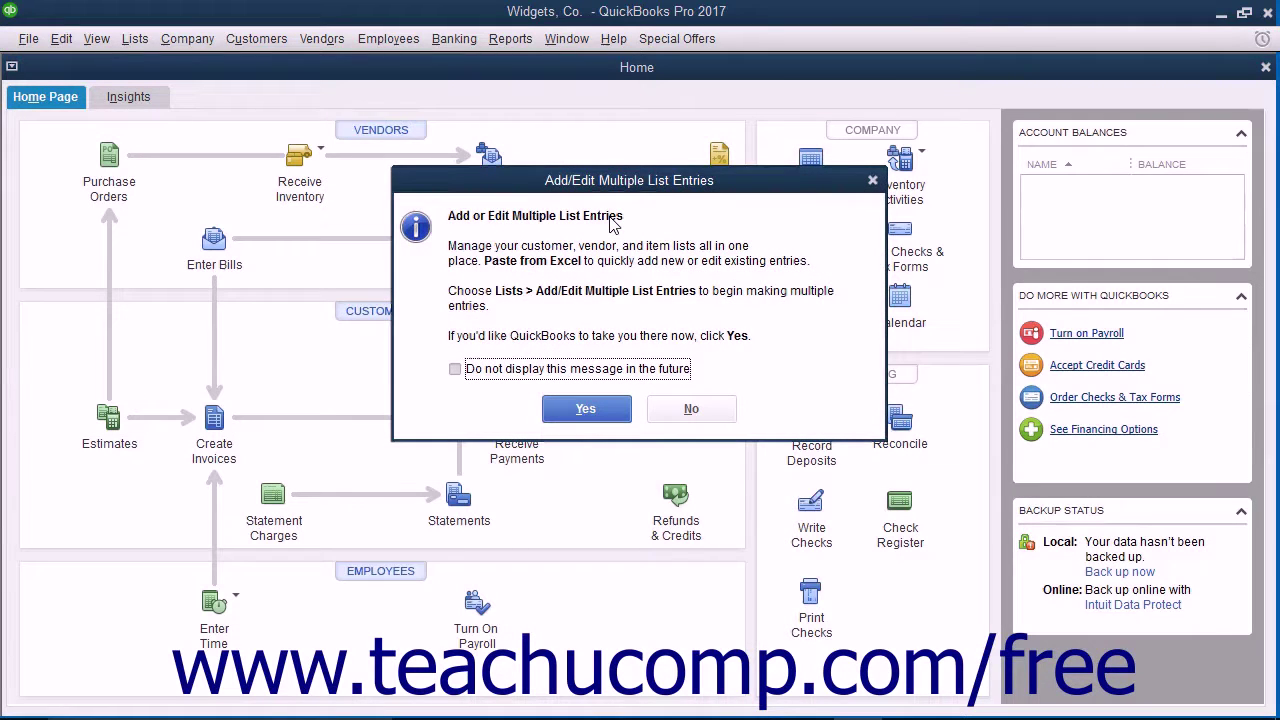
click(681, 415)
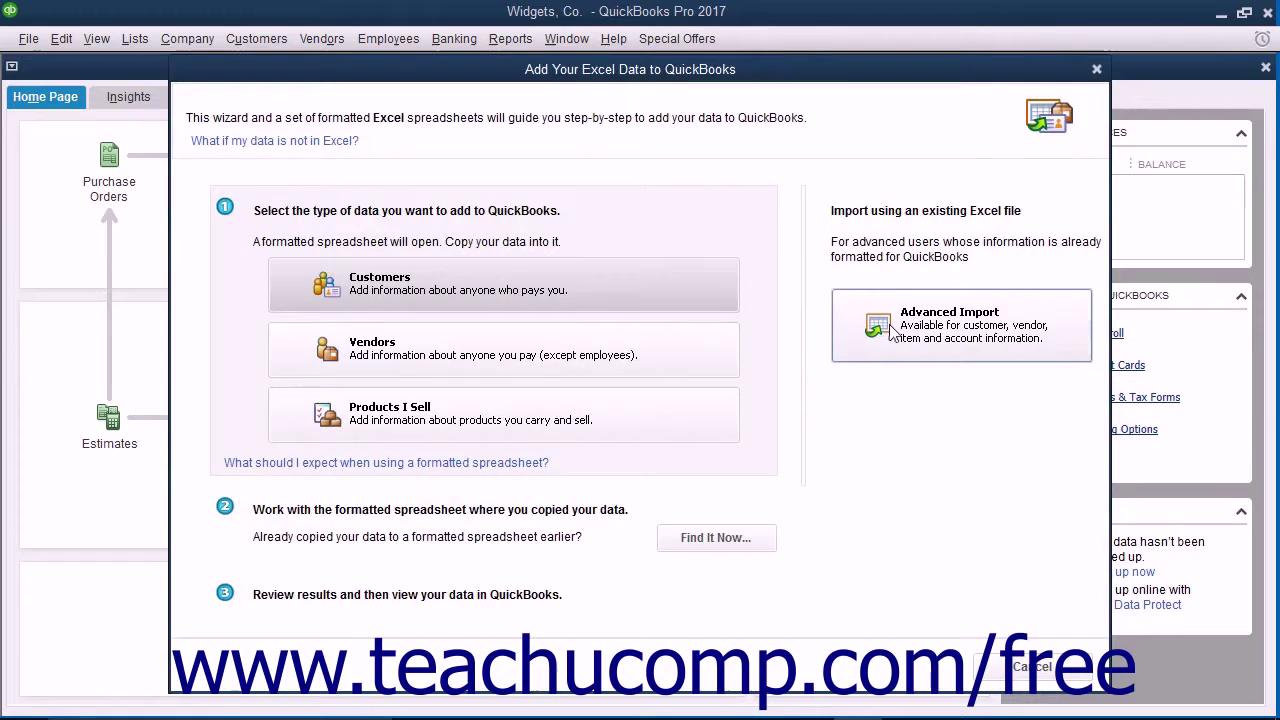
click(893, 333)
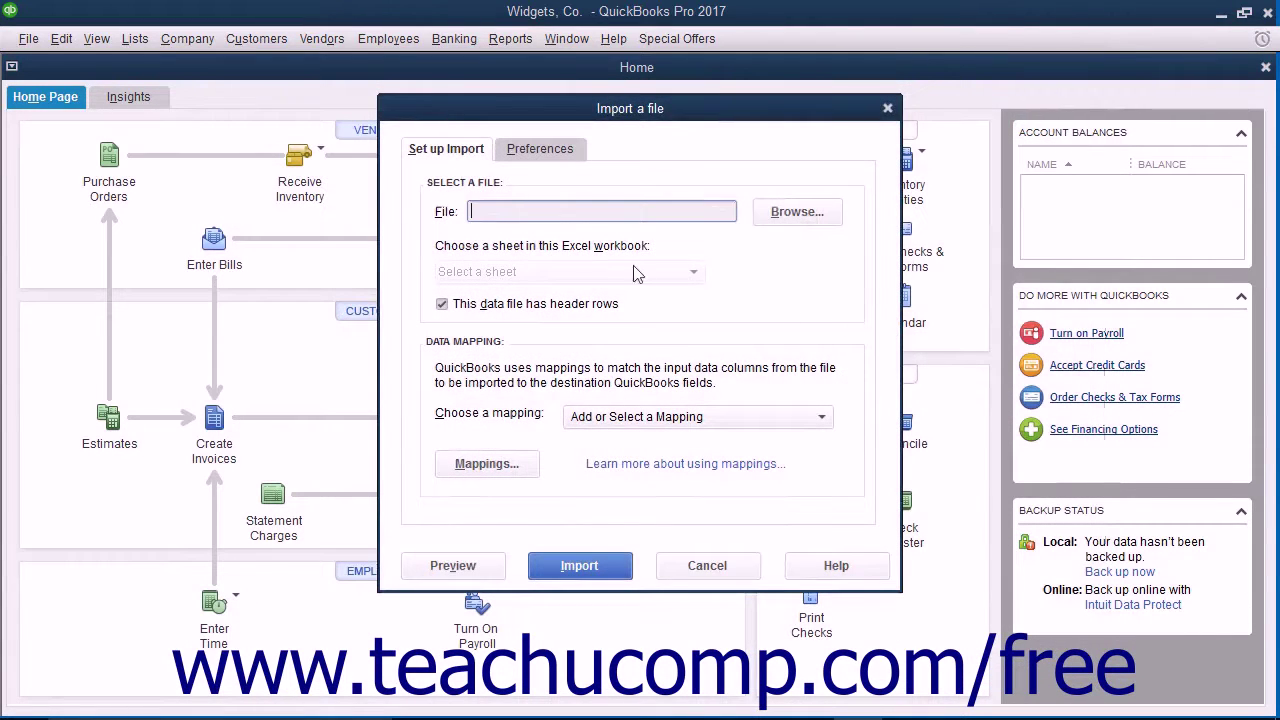
Select the QBCustomers workbook from the Documents library as the import file
click(466, 156)
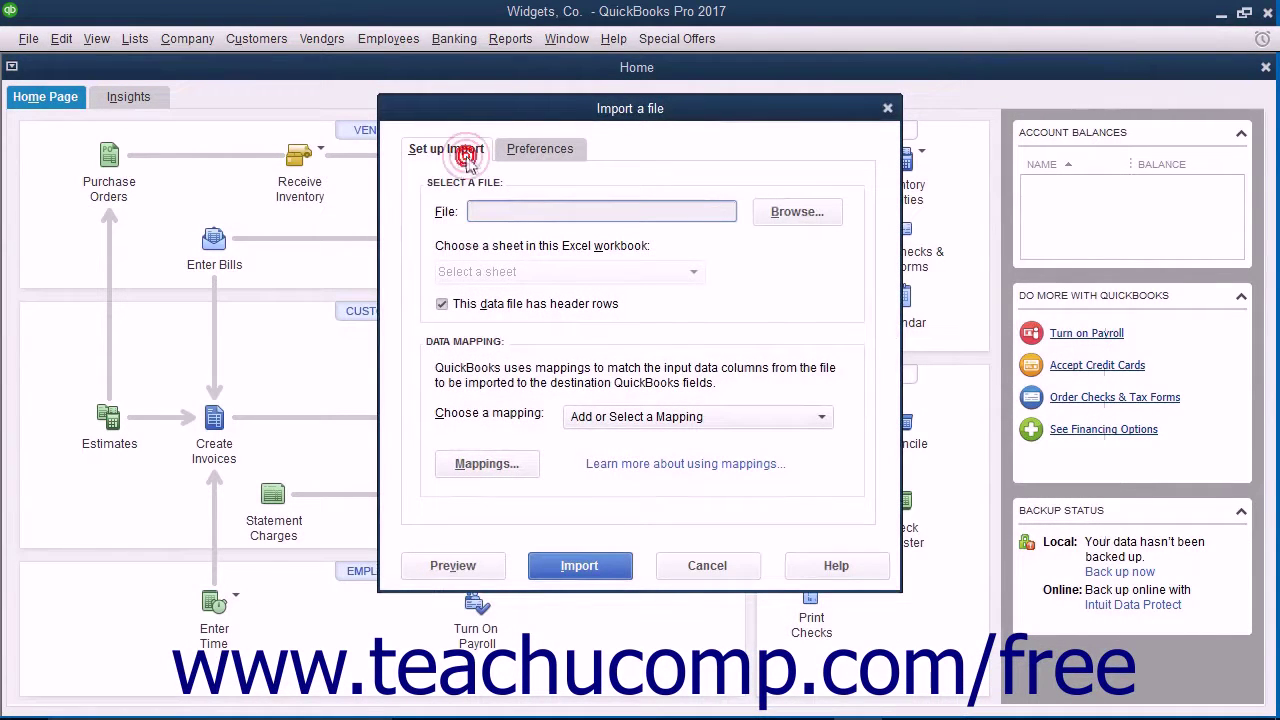
click(790, 215)
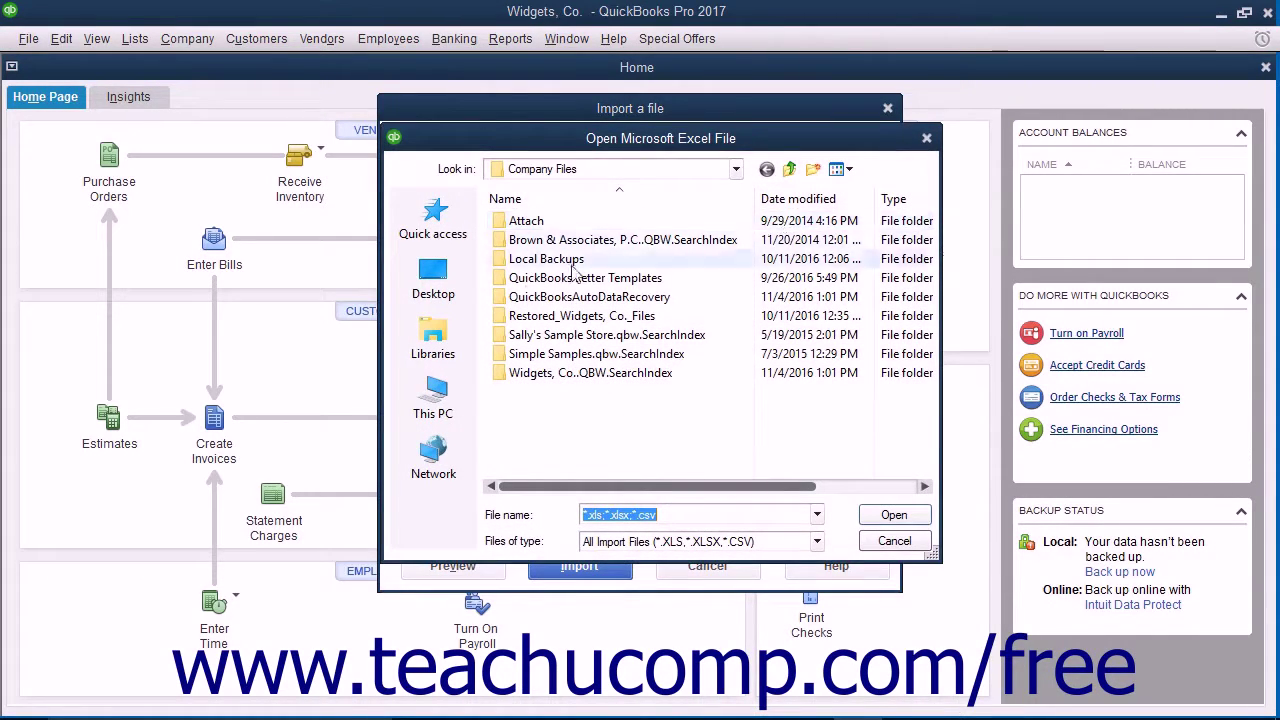
click(436, 338)
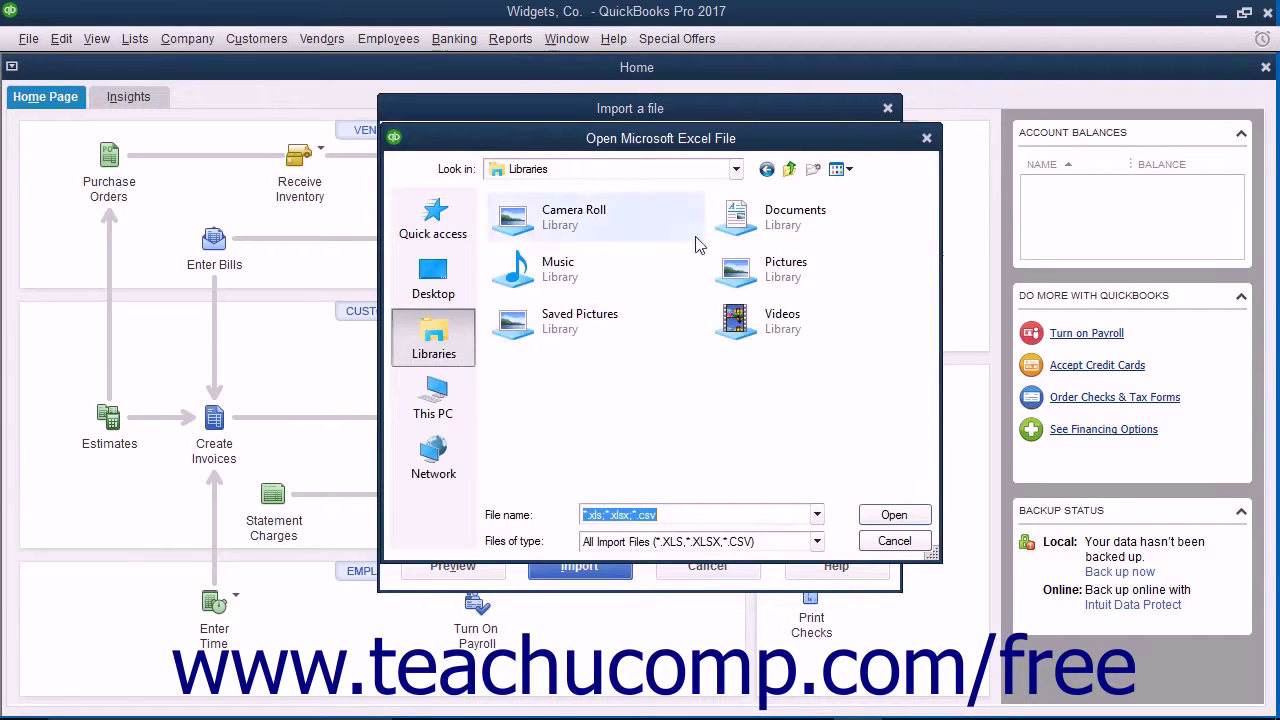
double_click(748, 218)
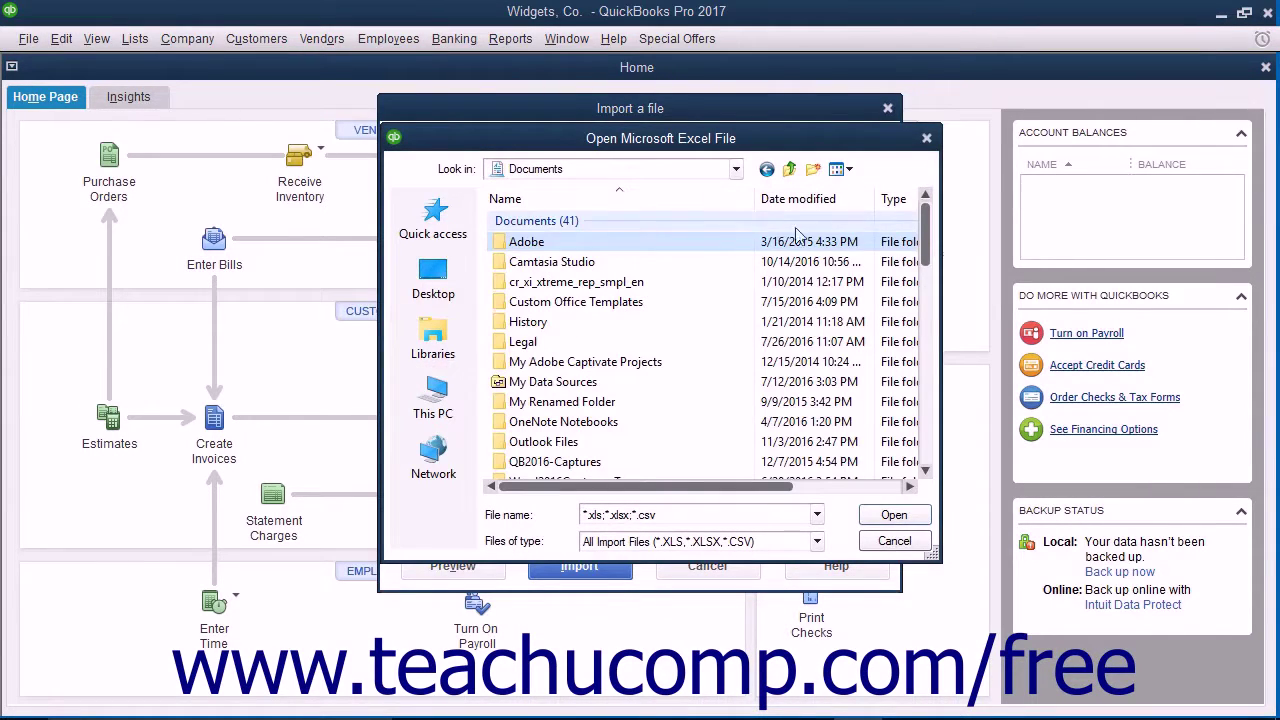
drag(926, 222, 930, 345)
click(597, 423)
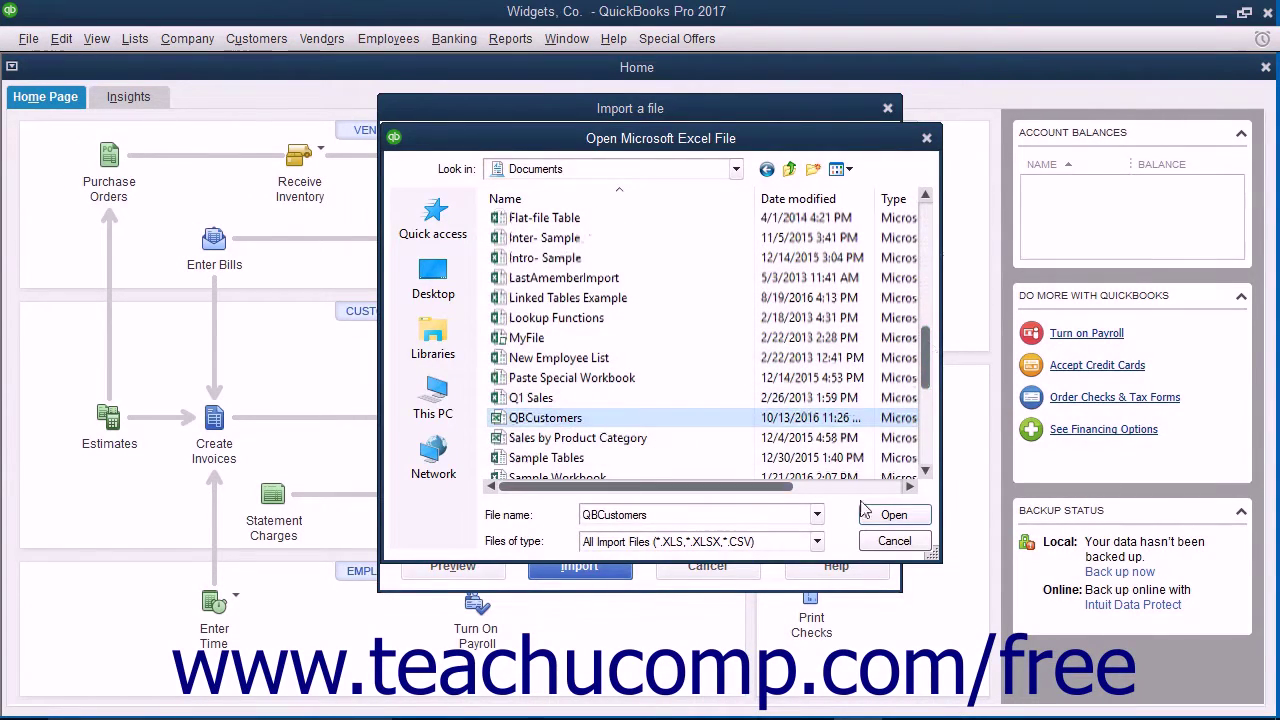
click(893, 515)
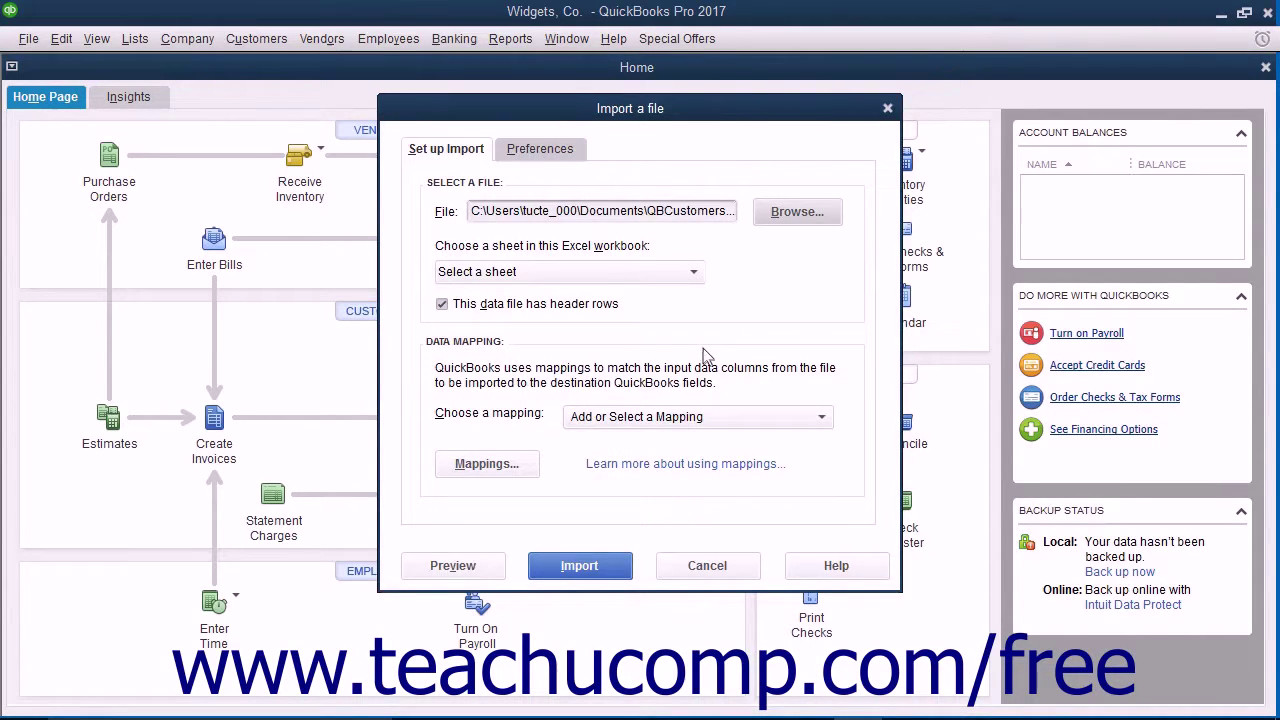
Use Sheet1 as the source sheet and start a new mapping with <Add New>
click(641, 276)
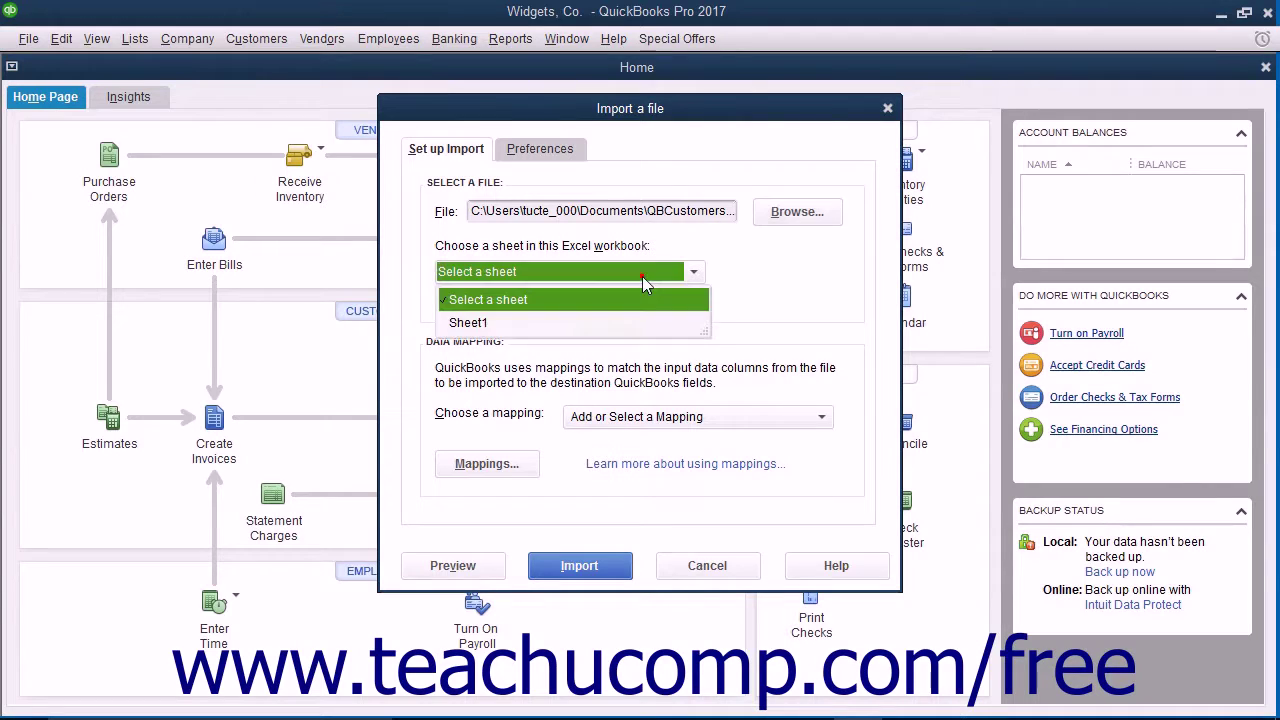
click(603, 326)
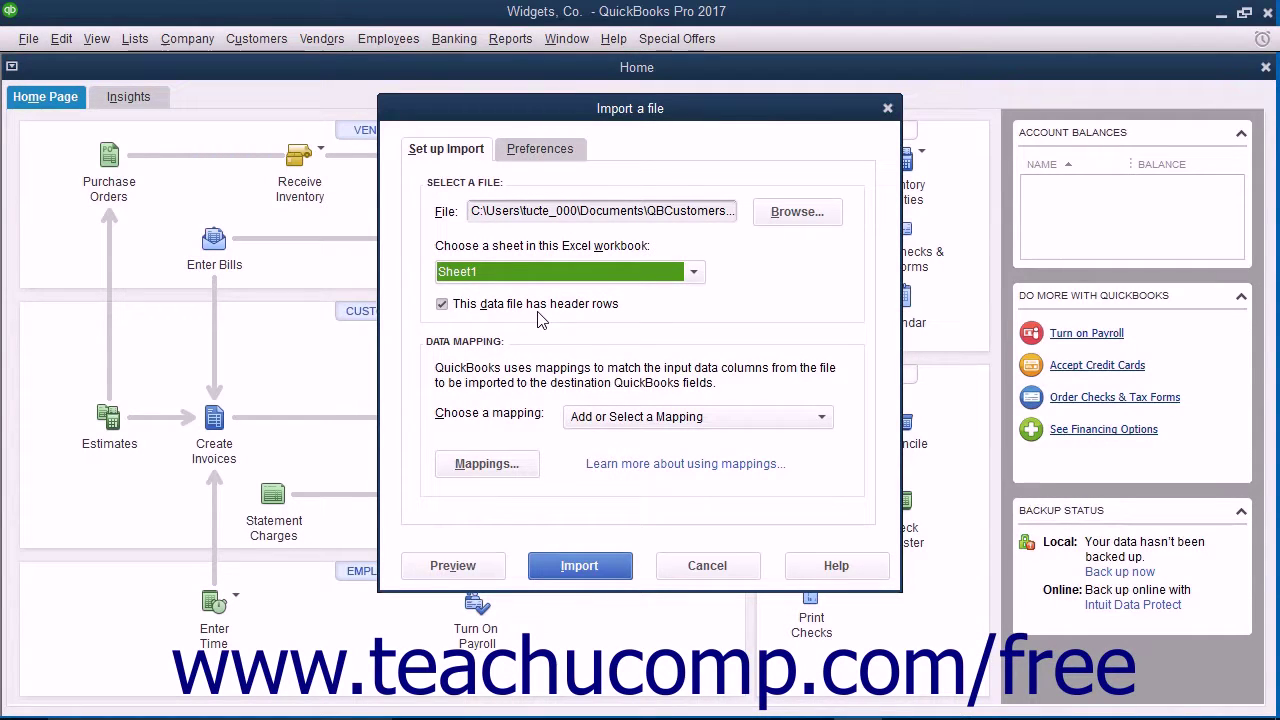
click(690, 422)
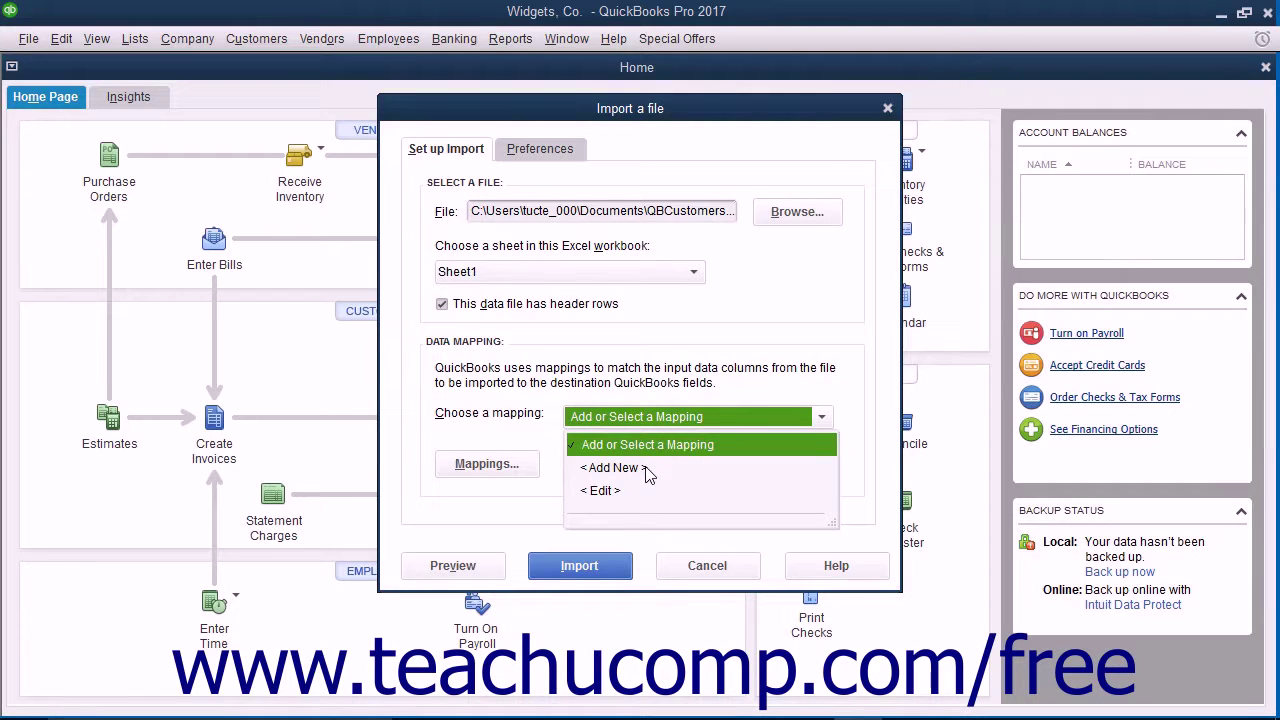
click(612, 467)
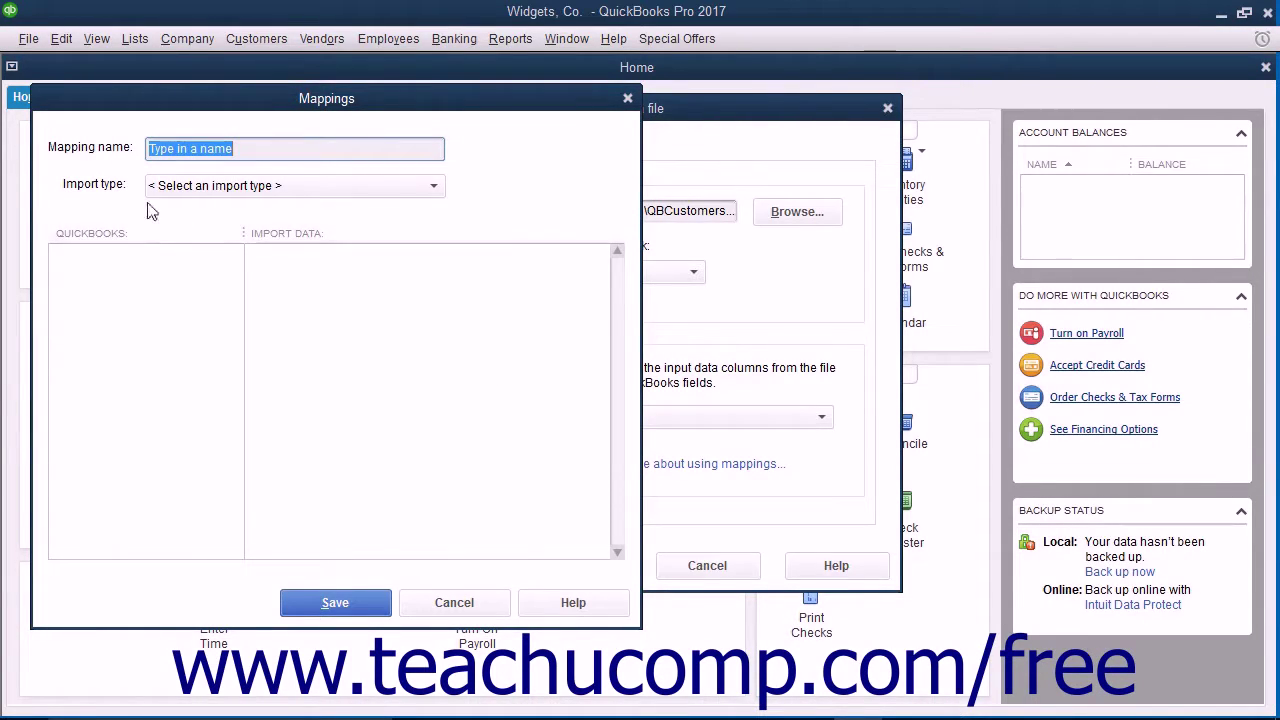
Name the new mapping QBCustomers and set its import type to Customer
text(QBCustomers)
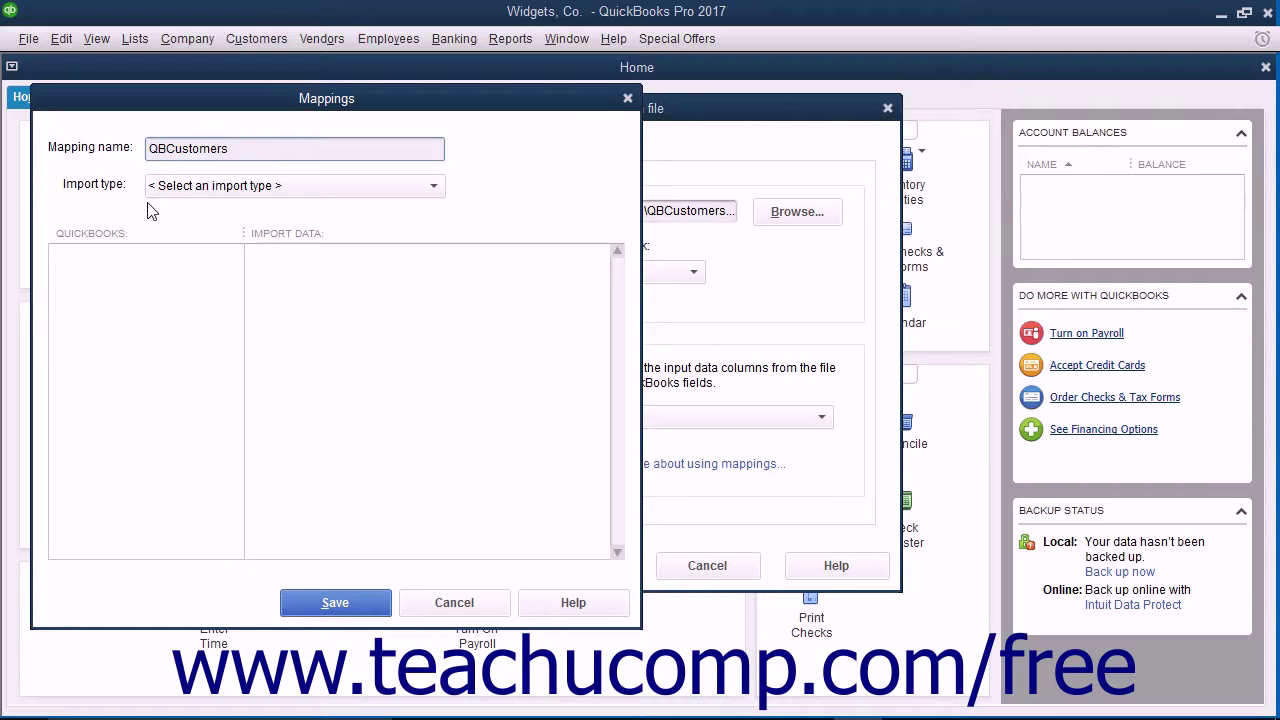
click(201, 187)
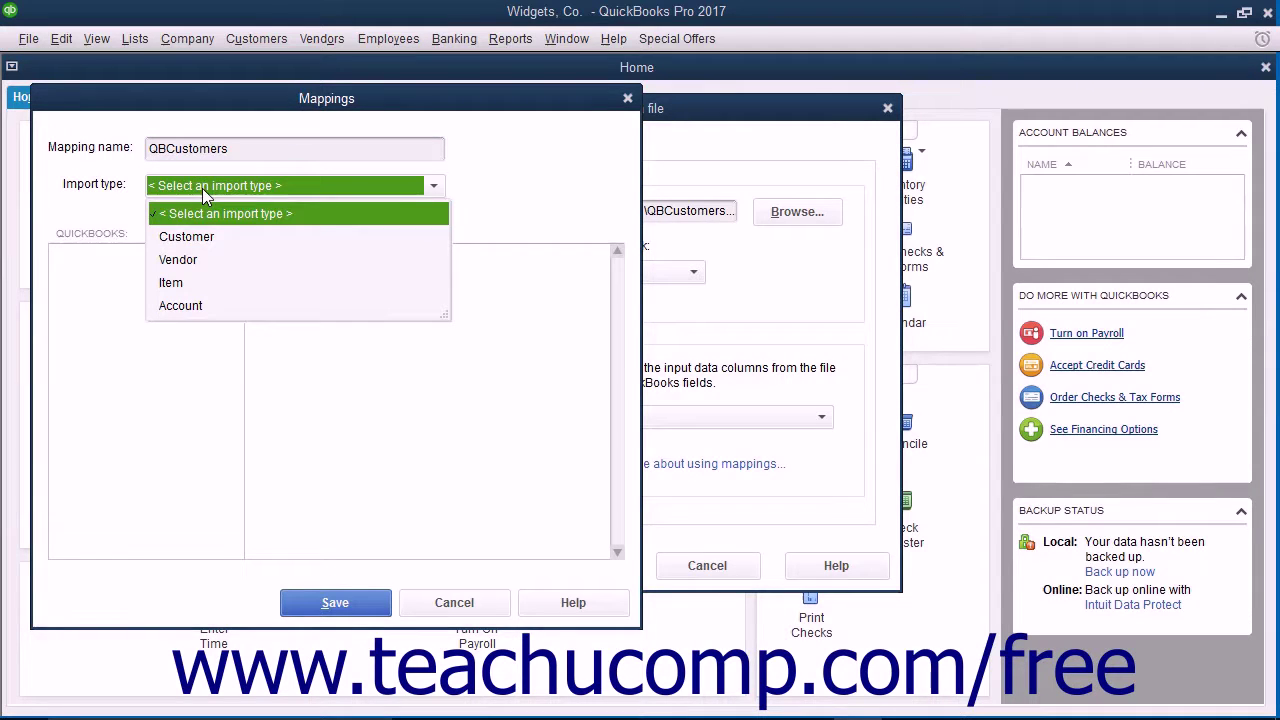
click(205, 237)
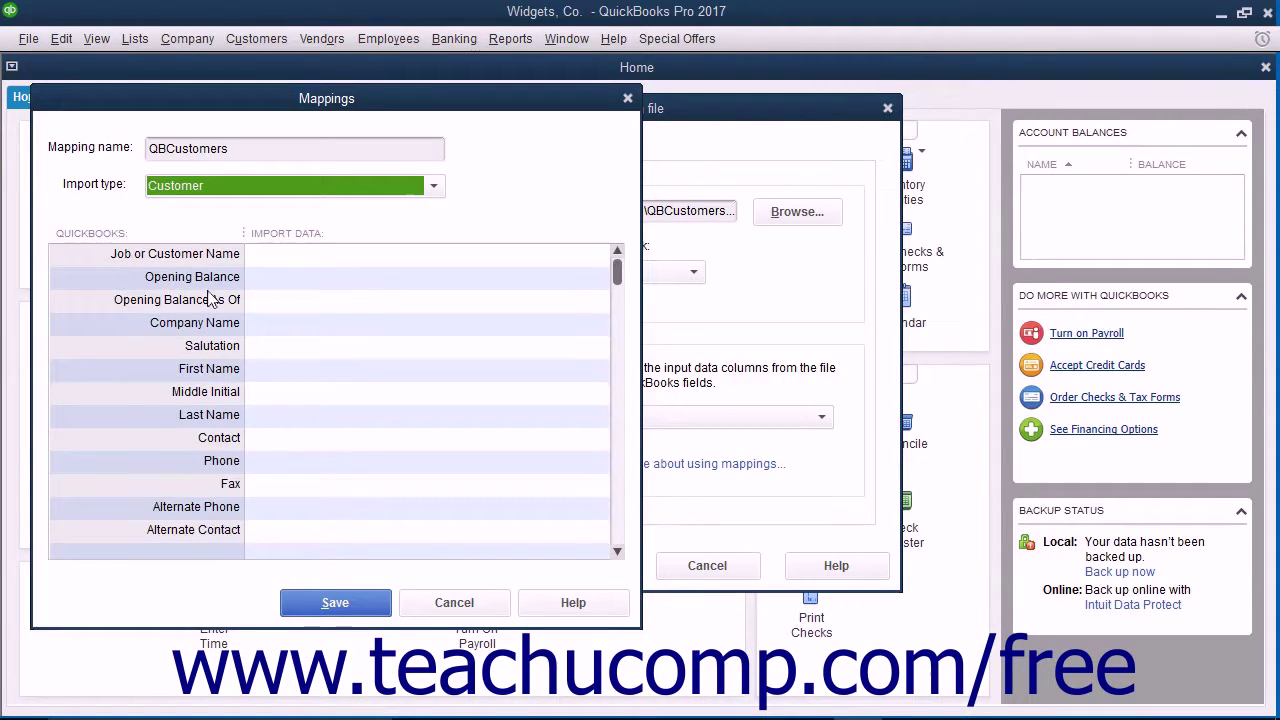
click(513, 256)
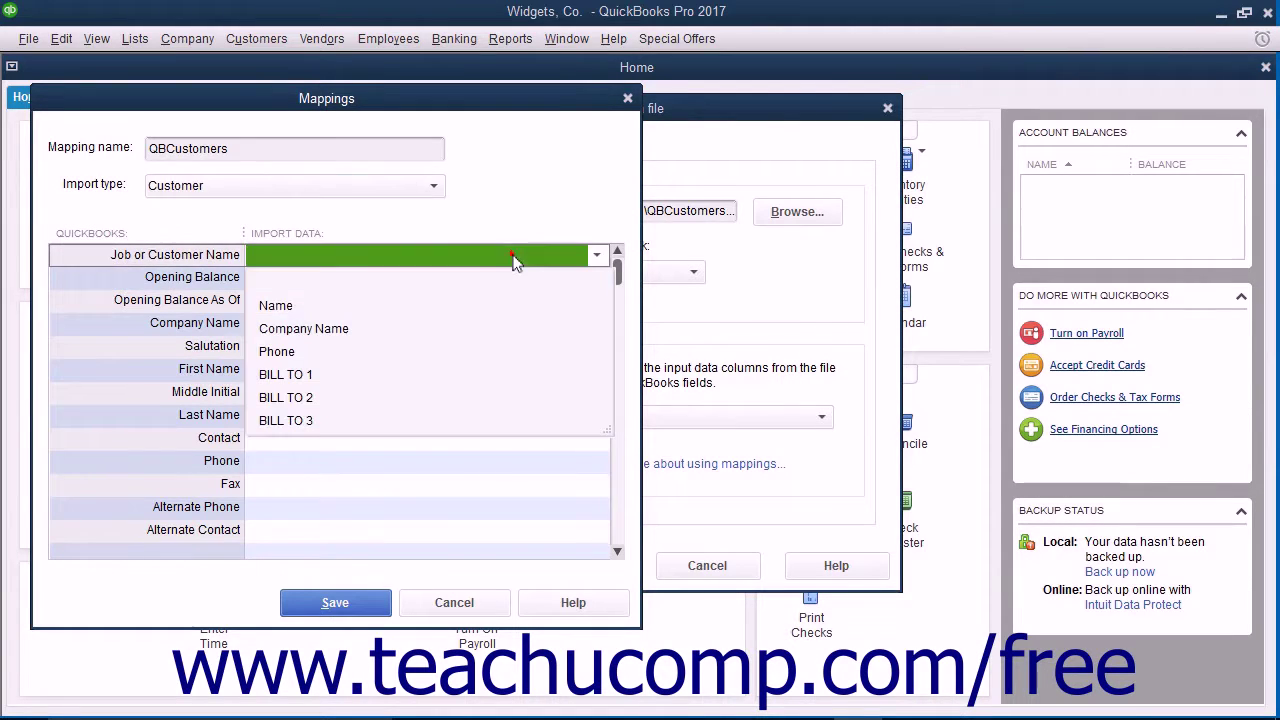
Map Job or Customer Name to the Name column and Company Name to Company Name
click(334, 308)
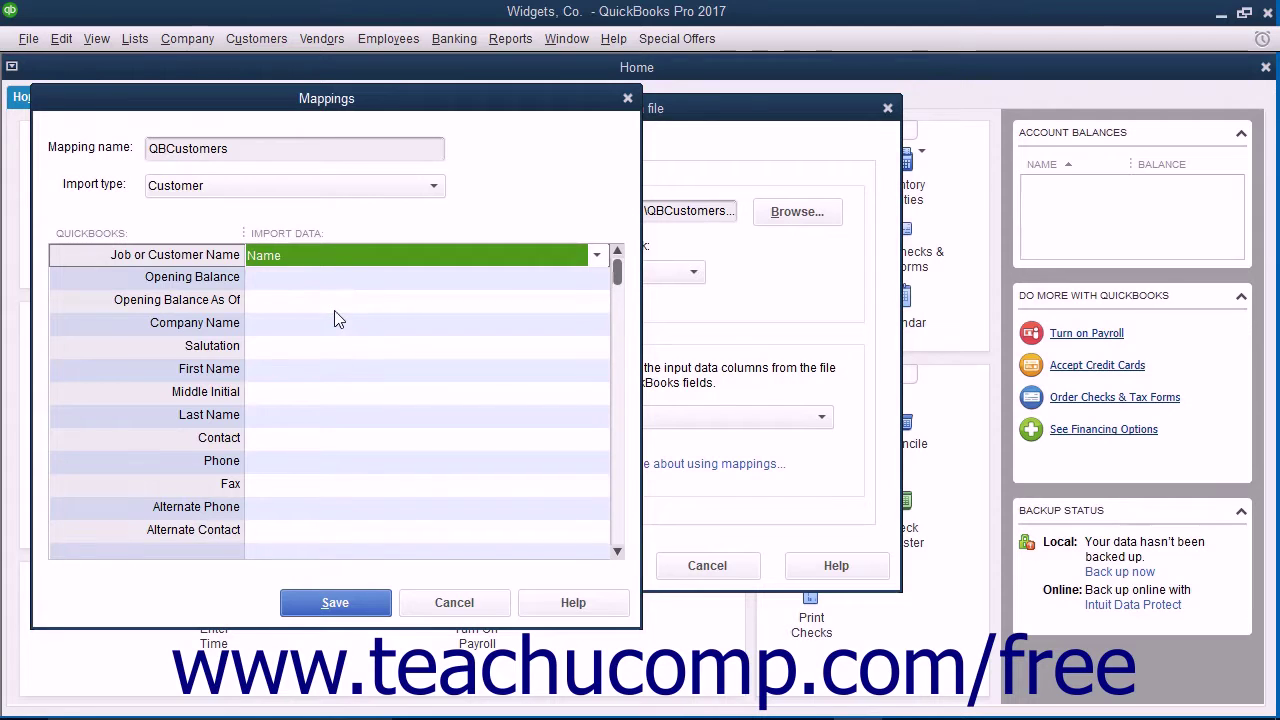
click(369, 331)
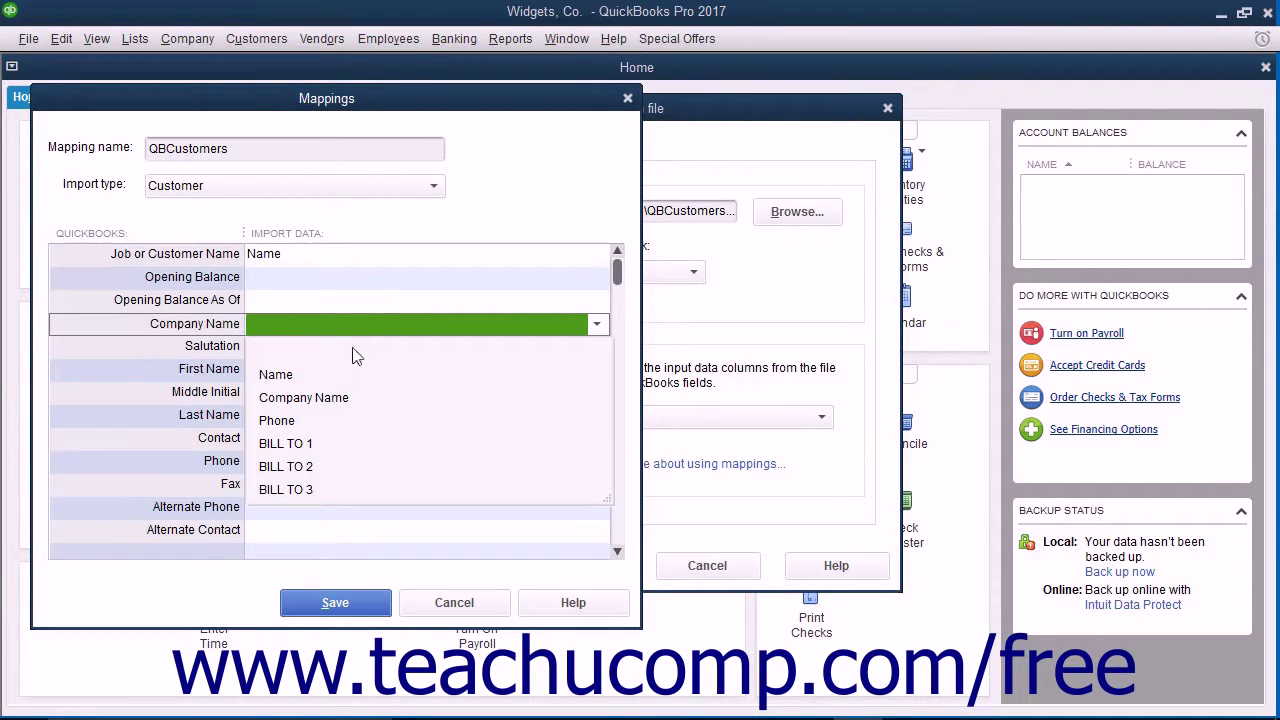
click(356, 324)
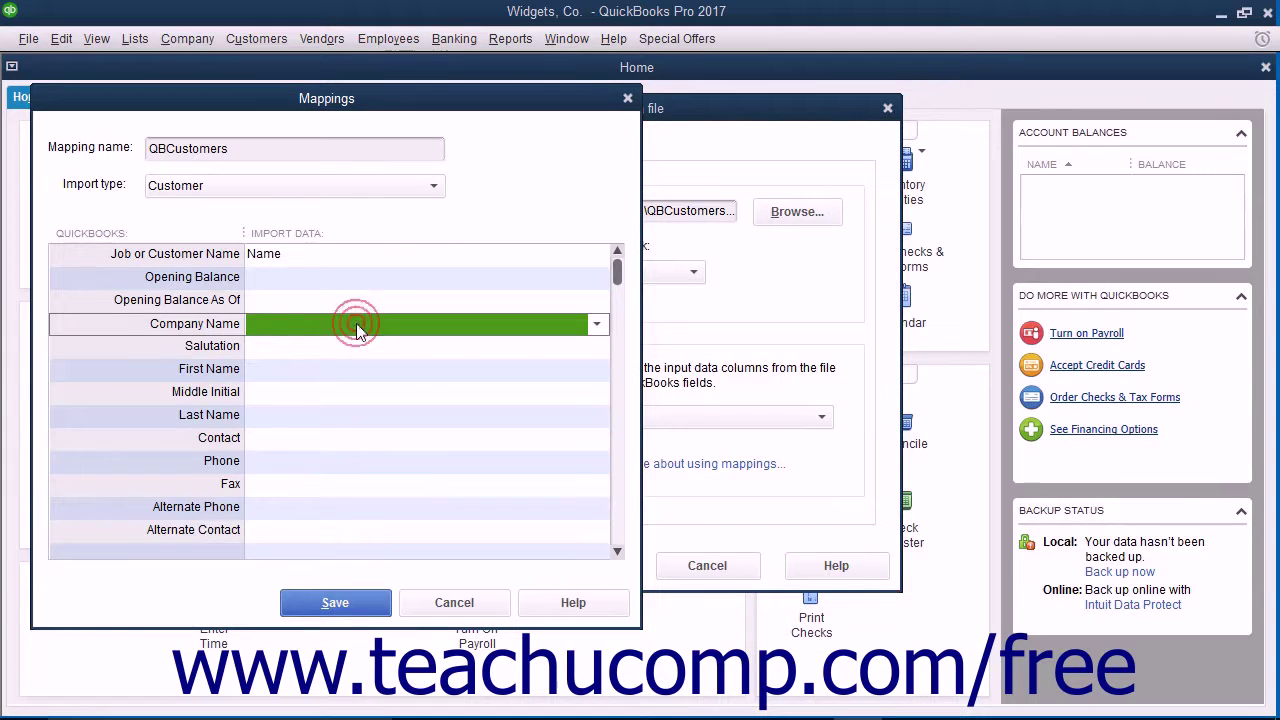
click(357, 326)
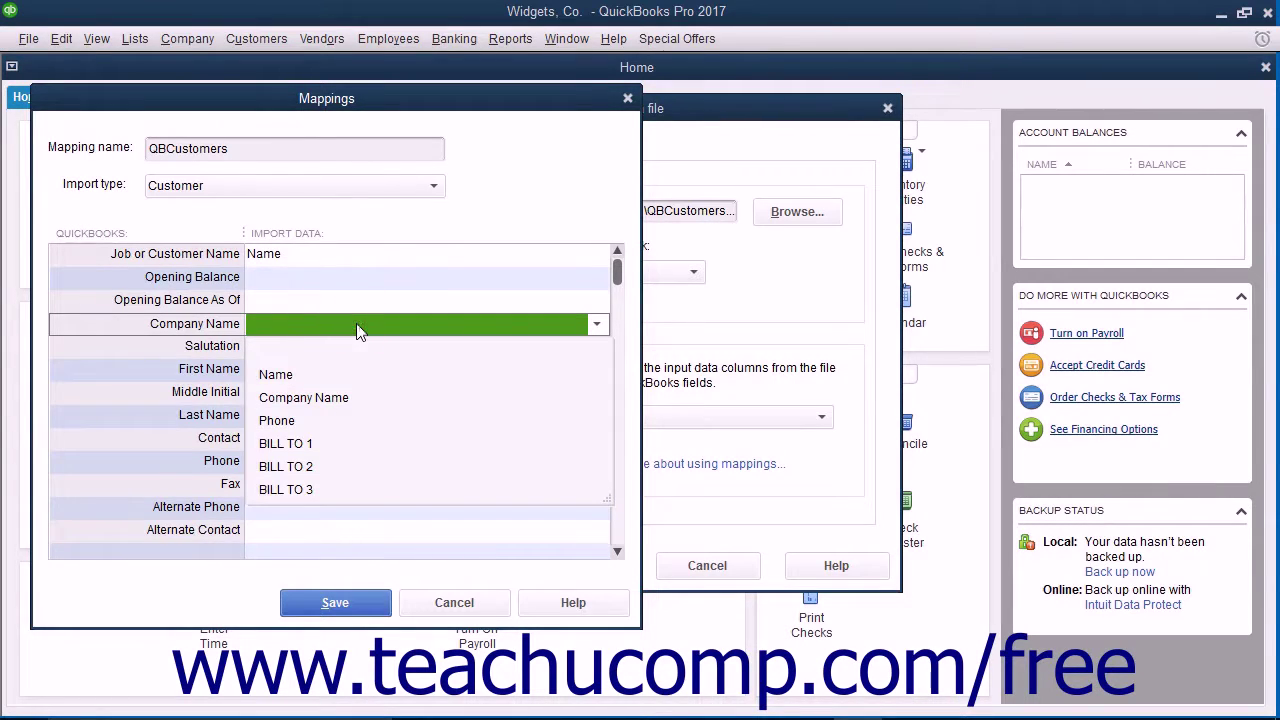
click(326, 397)
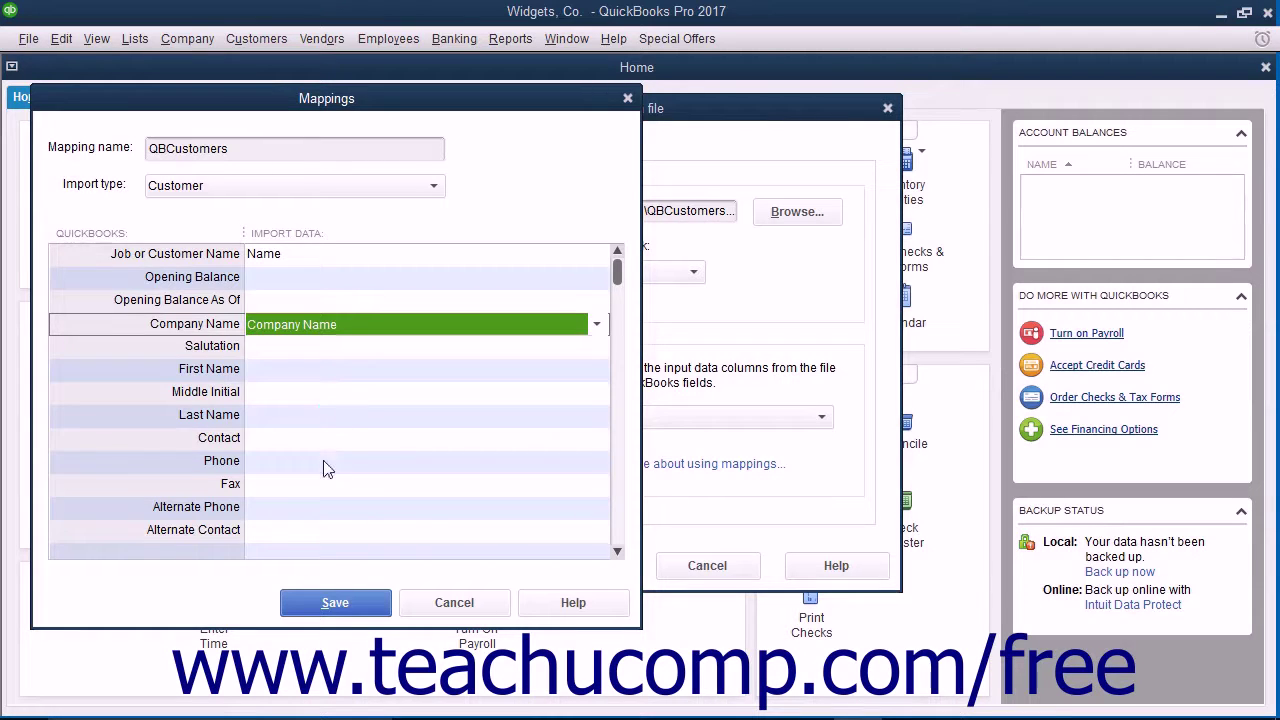
Map Phone and Billing Address 1–3 to Phone and BILL TO 1–3, then save the mapping
scroll(323, 465, down, 2)
click(315, 326)
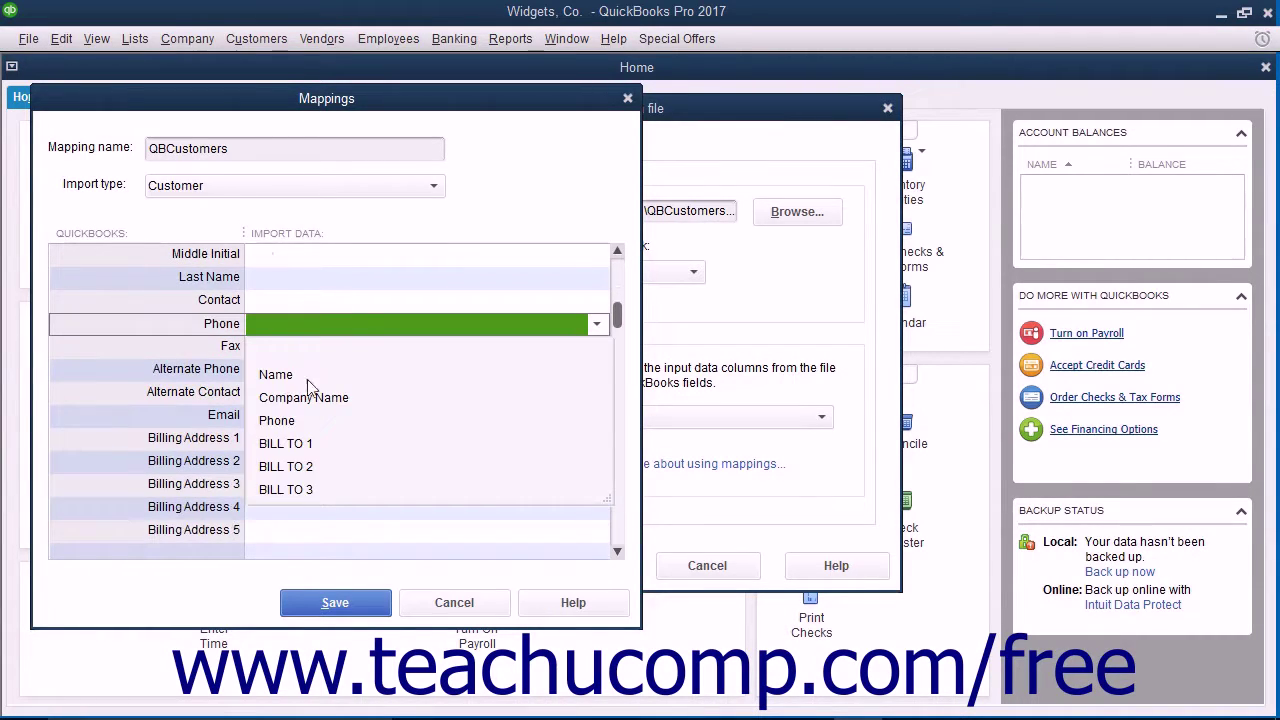
click(305, 422)
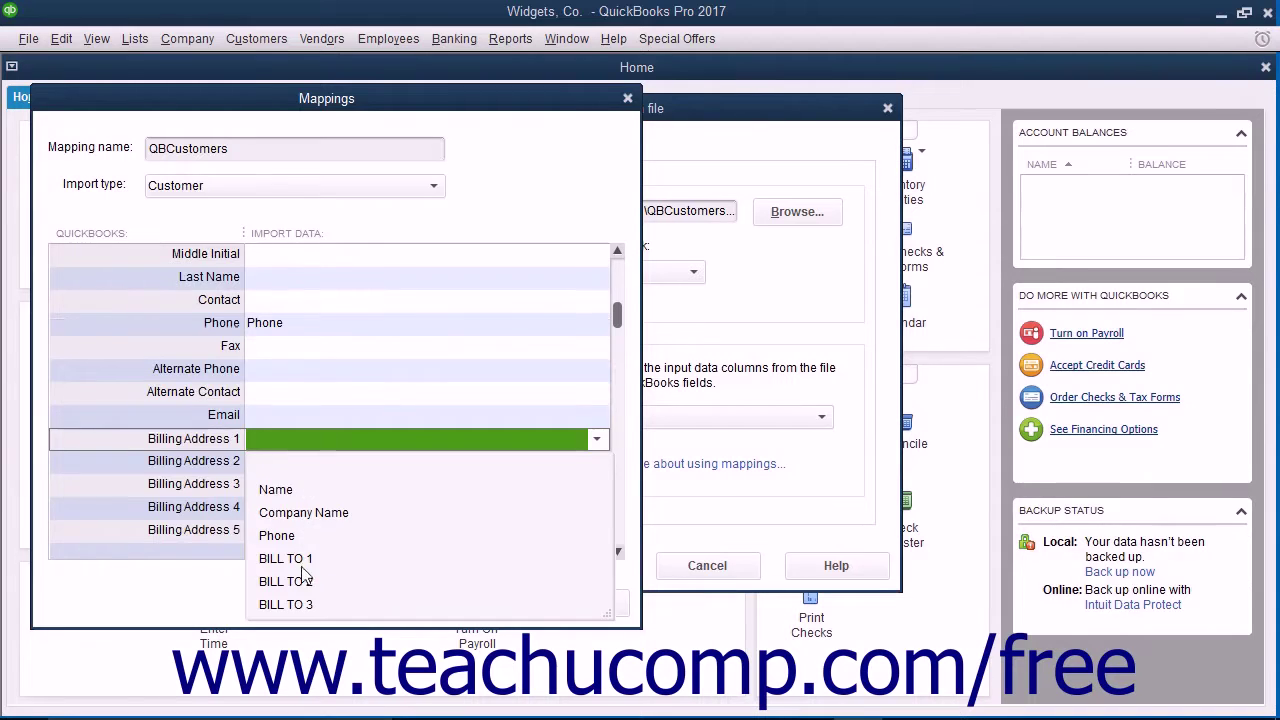
click(300, 558)
click(320, 462)
click(310, 603)
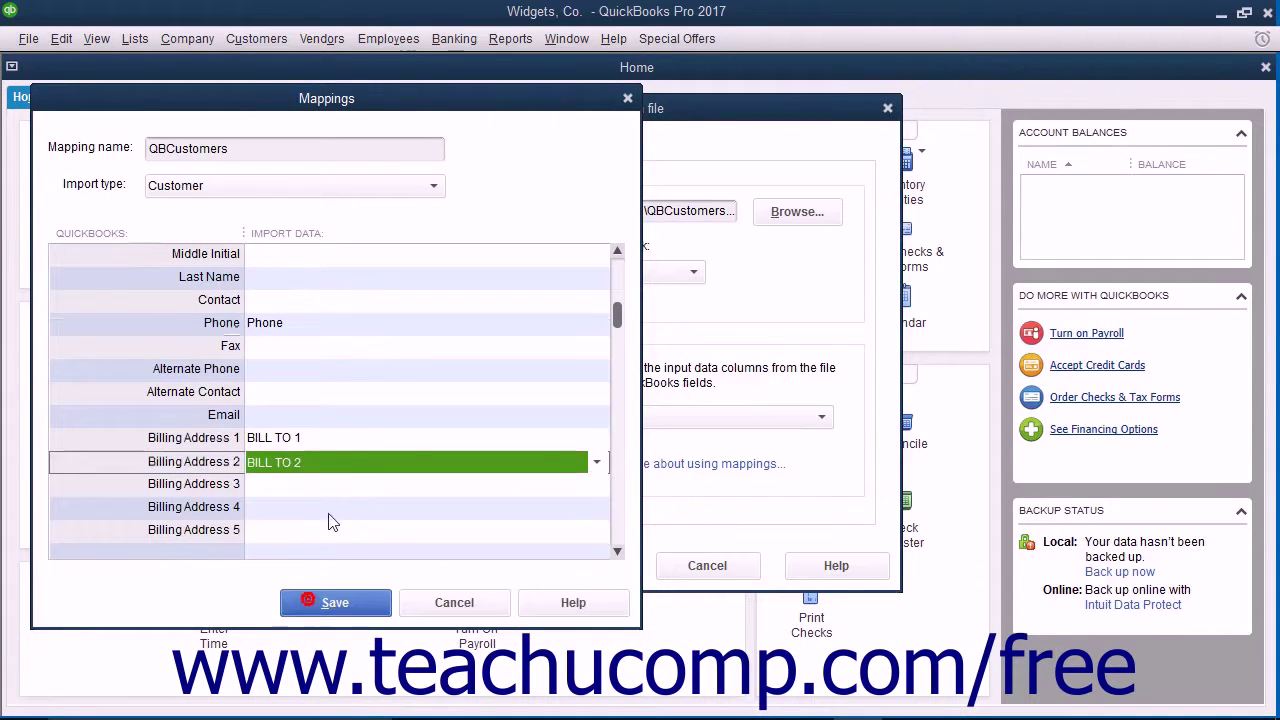
click(328, 484)
click(308, 627)
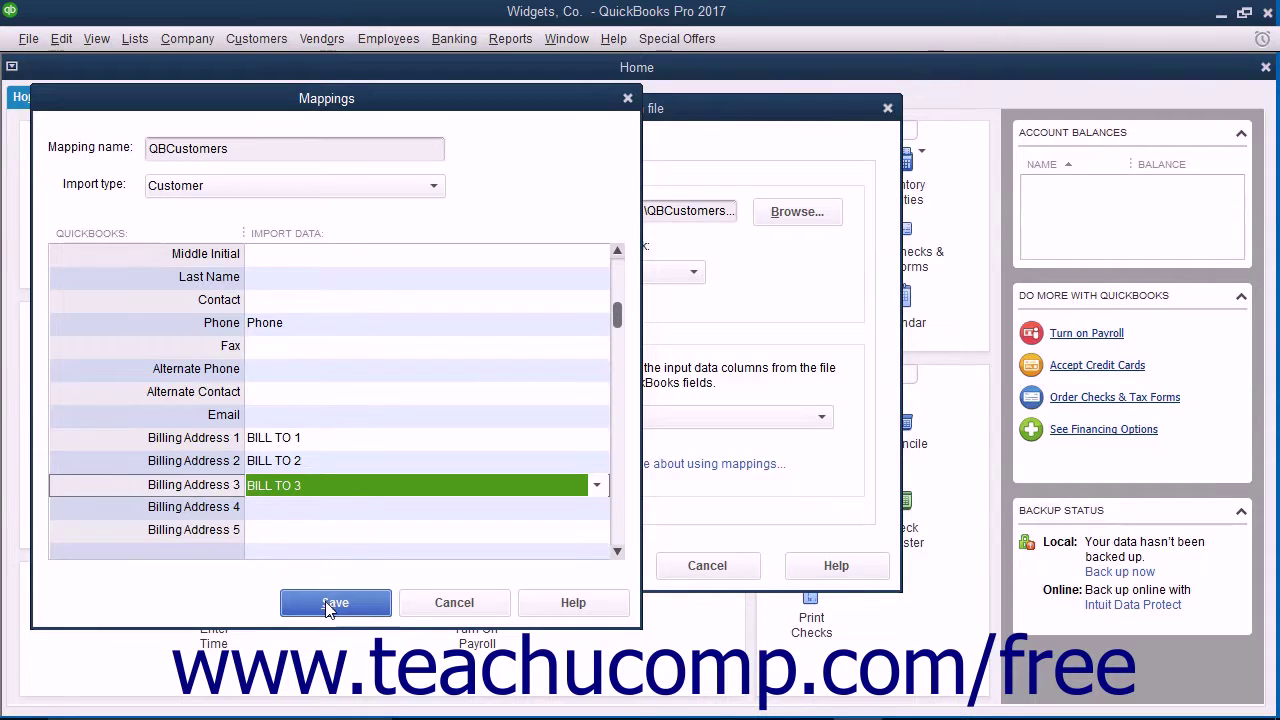
click(330, 604)
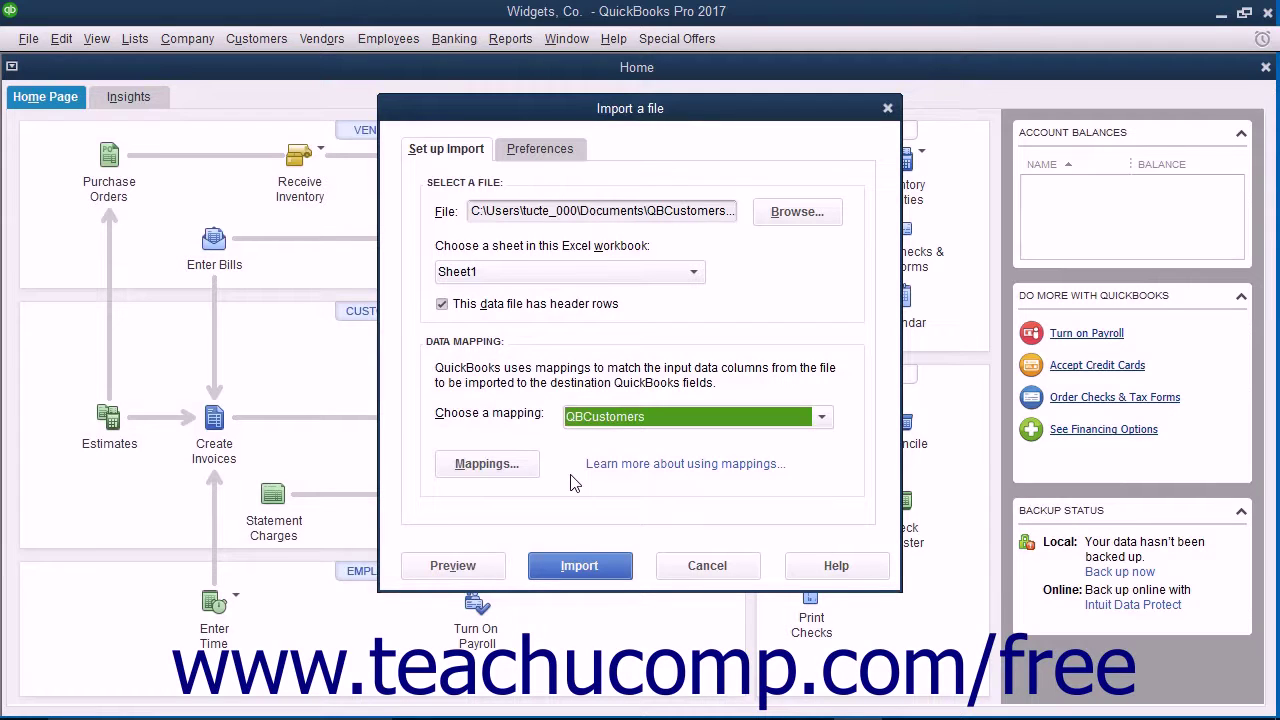
Preview the QBCustomers import, confirming 7 rows processed with 0 errors
click(475, 574)
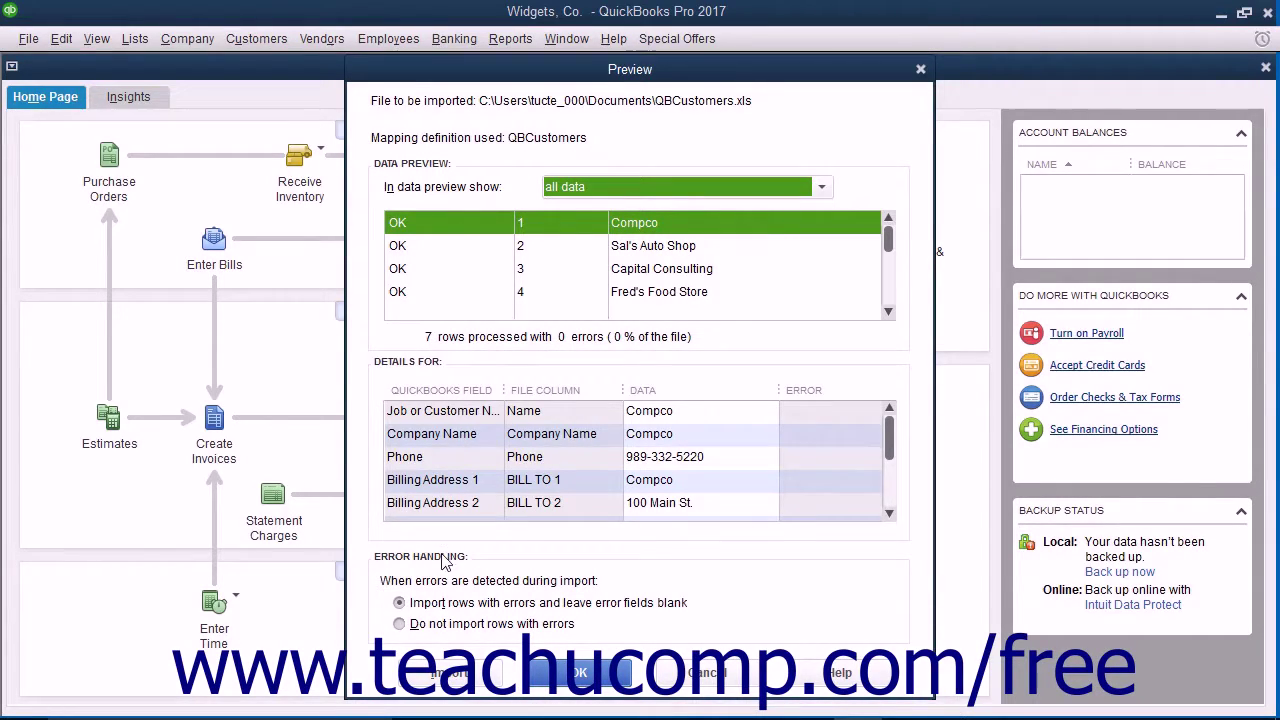
click(440, 604)
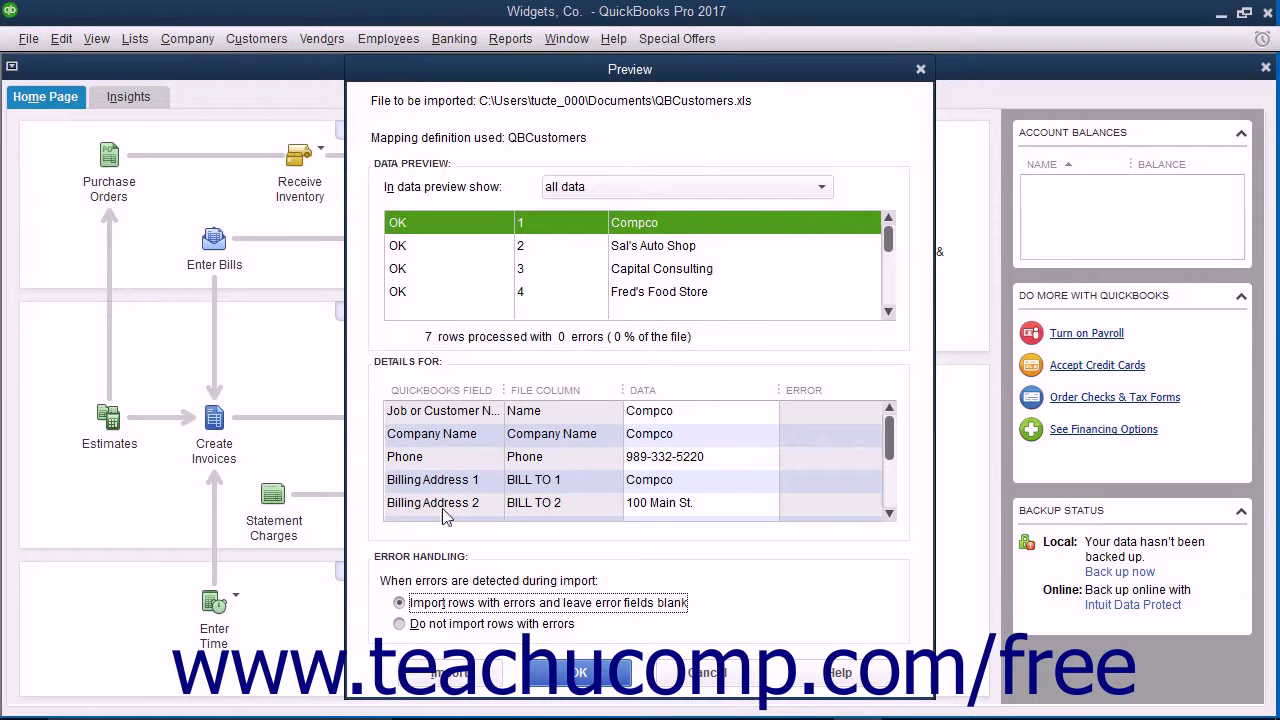
Run the import without a backup, bringing in 7 customer records with 0 errors
click(440, 674)
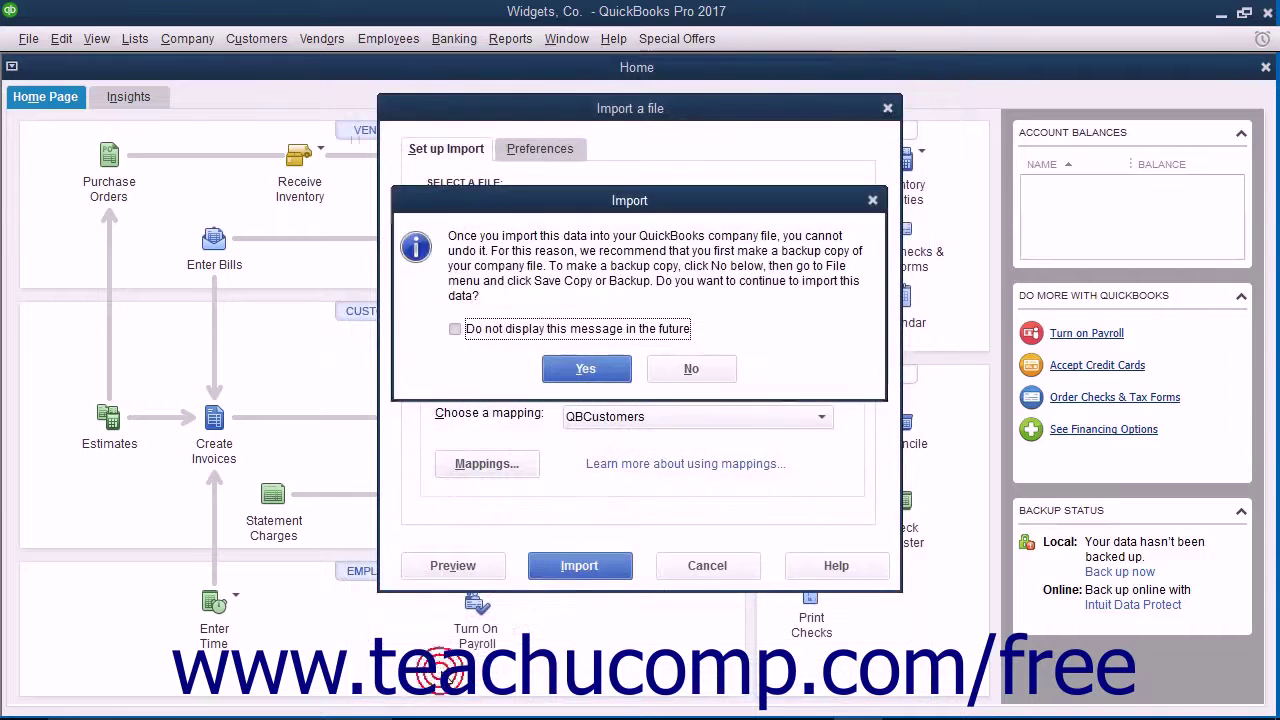
click(588, 370)
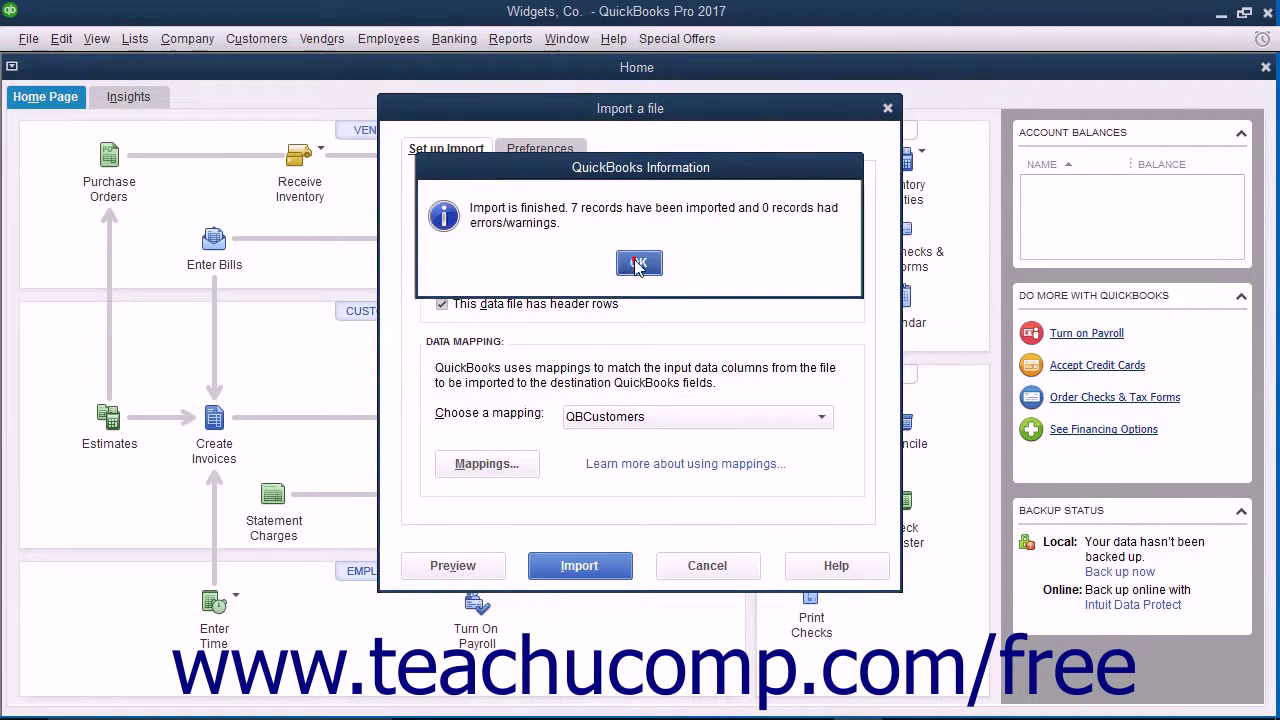